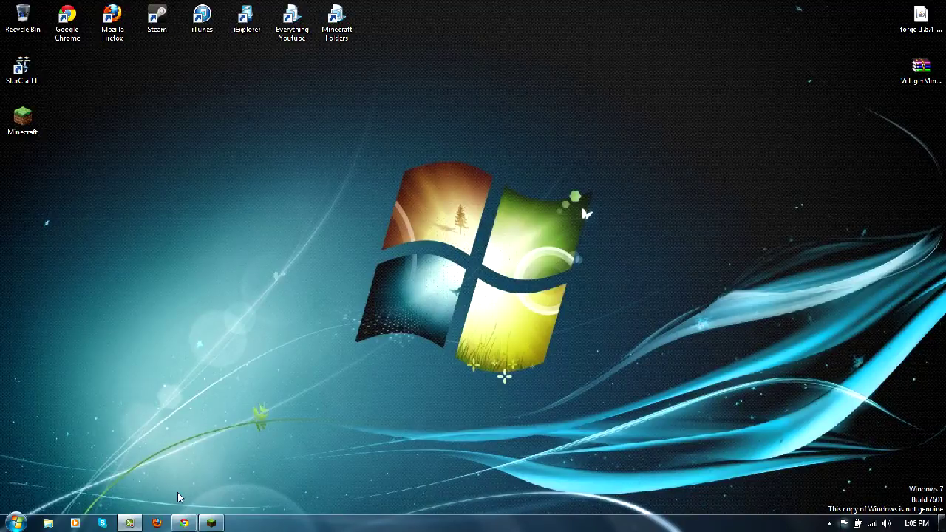
Step: In Chrome, reveal the VillagerMincer download link in the forum topic and view the Minecraft Forge Downloads page
click(184, 523)
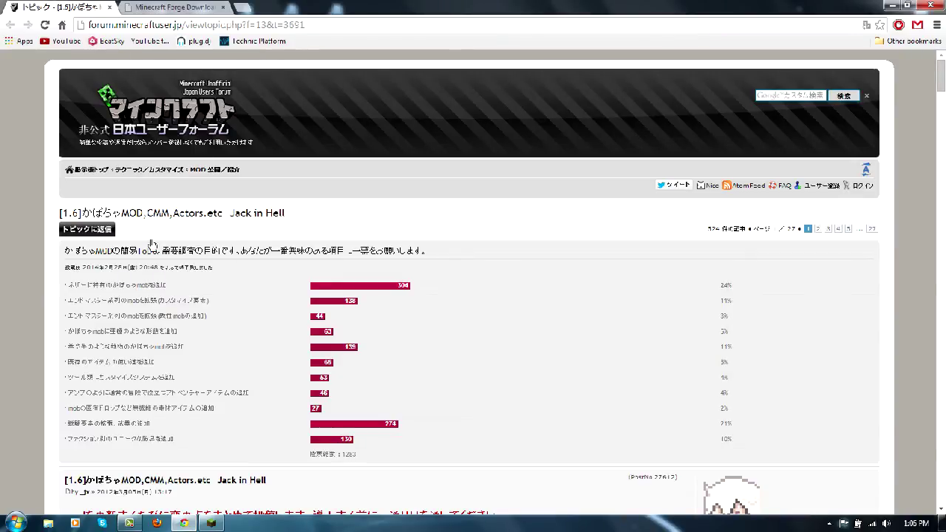
scroll(238, 258, down, 12)
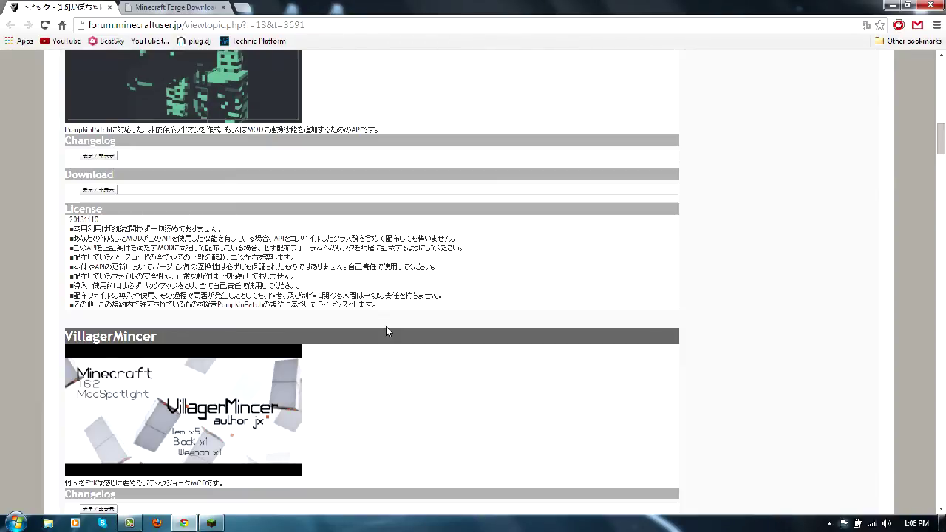
scroll(386, 326, up, 12)
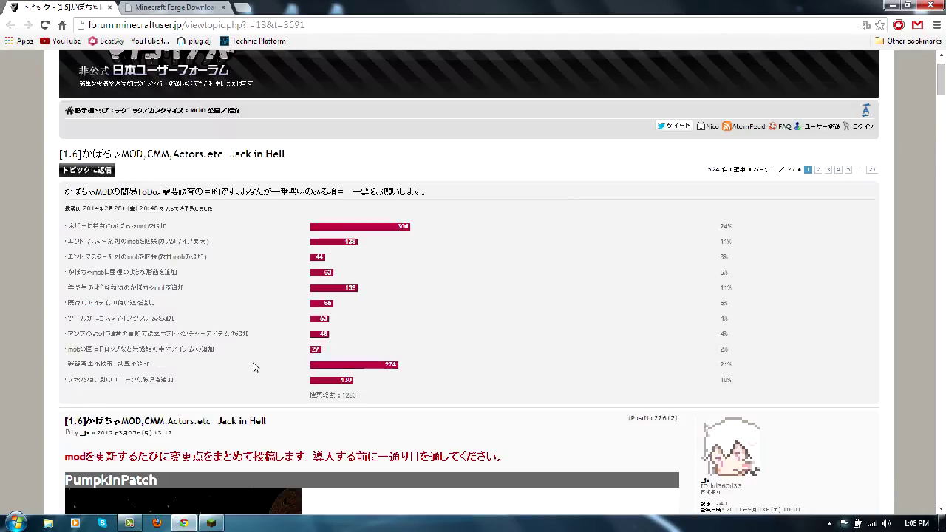
scroll(252, 367, up, 1)
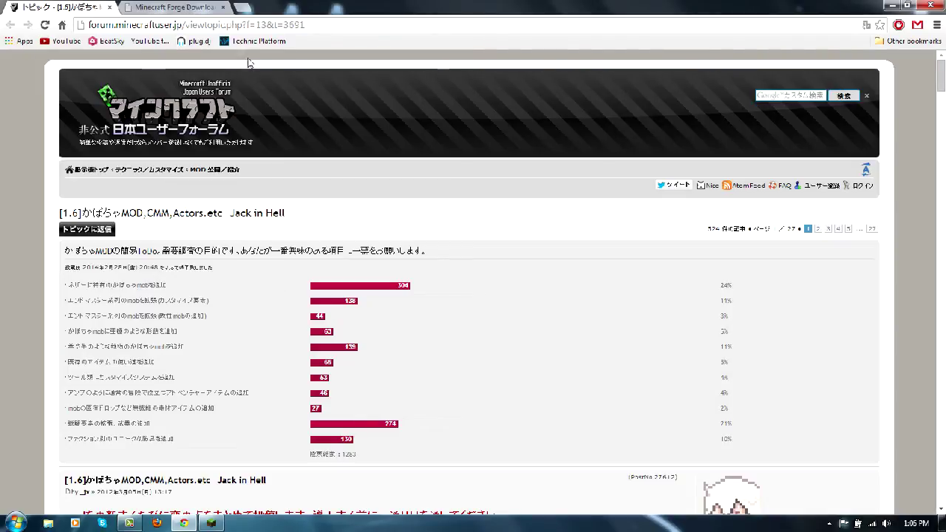
scroll(171, 200, down, 2)
scroll(187, 215, down, 12)
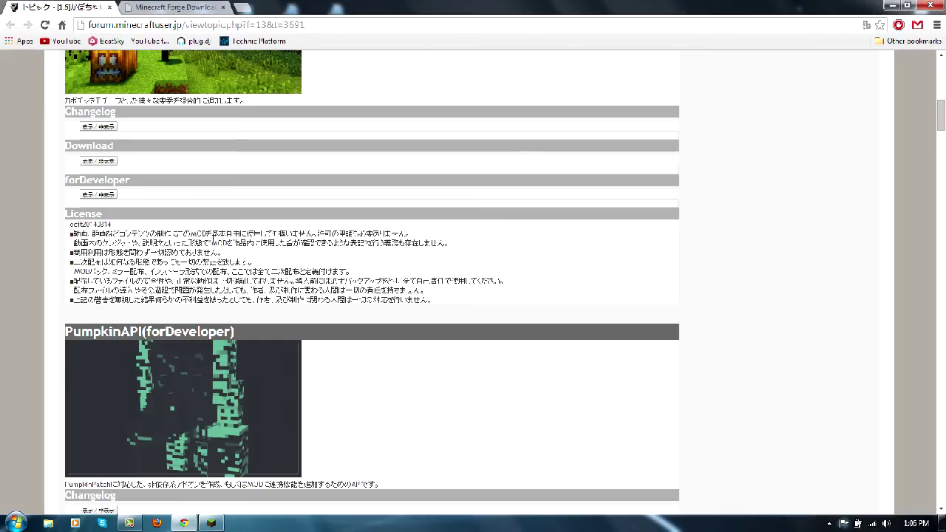
scroll(80, 257, down, 2)
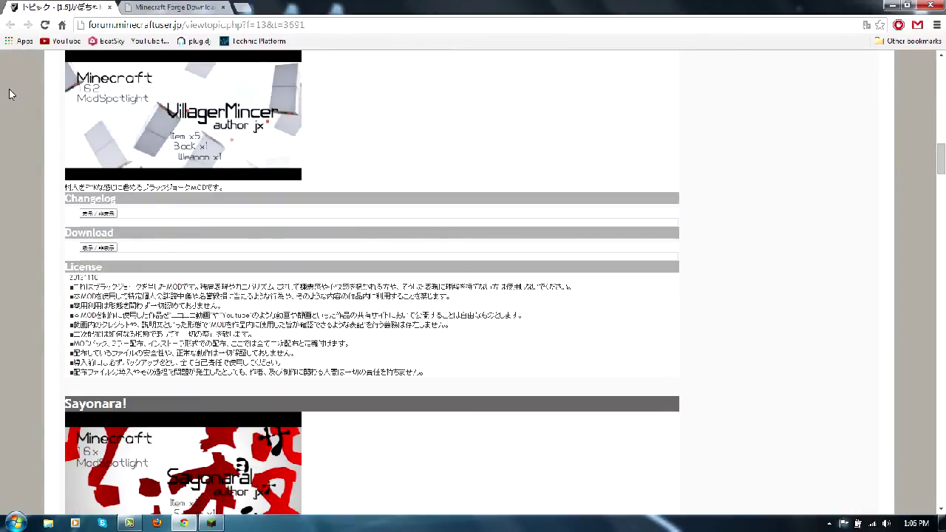
scroll(133, 267, up, 2)
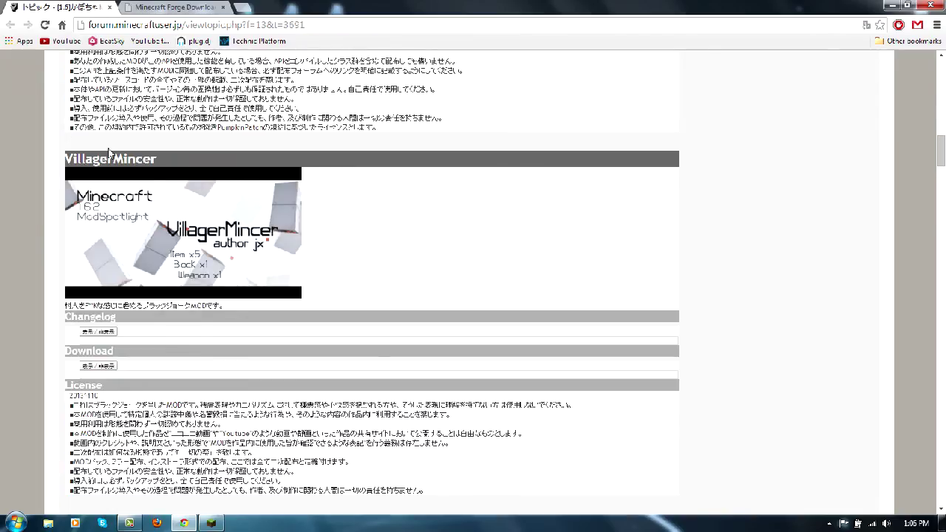
click(96, 366)
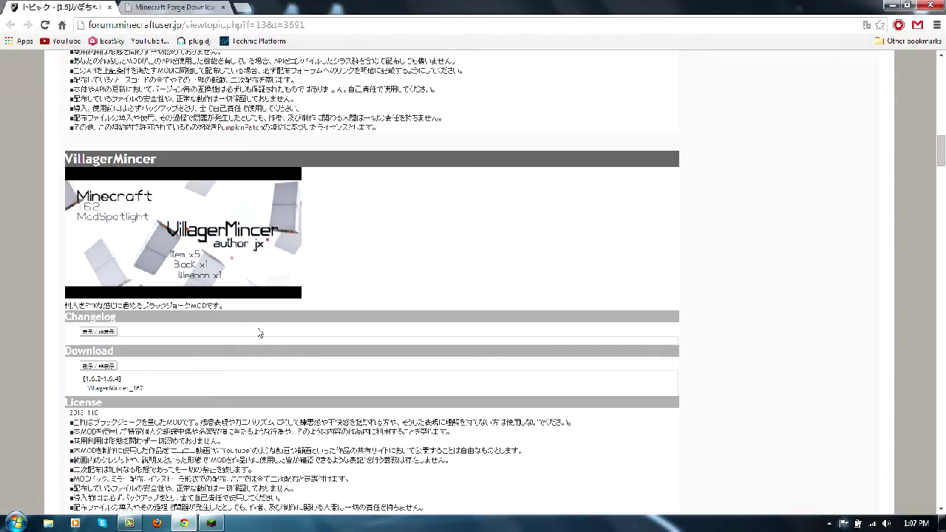
click(160, 7)
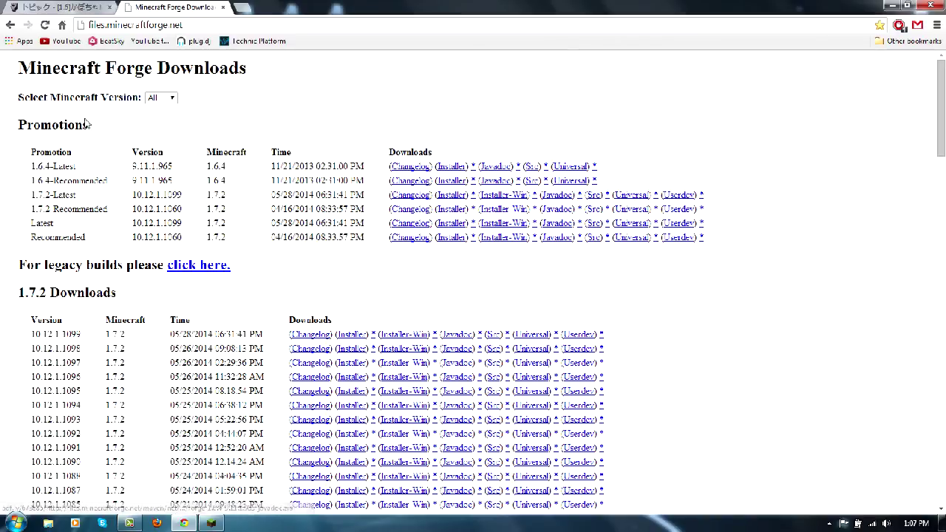
Step: Minimize Chrome and move the Forge installer and VillagerMincer archive together toward the middle of the desktop
click(184, 522)
drag(668, 191, 730, 99)
drag(602, 5, 923, 189)
click(459, 343)
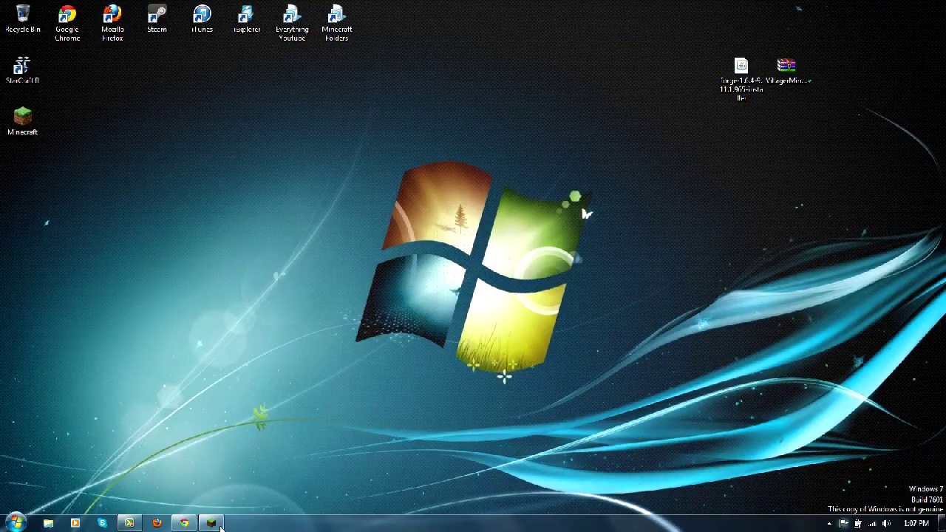
Step: In the Minecraft Launcher, set the current profile to use release 1.6.4 and save the profile
click(212, 522)
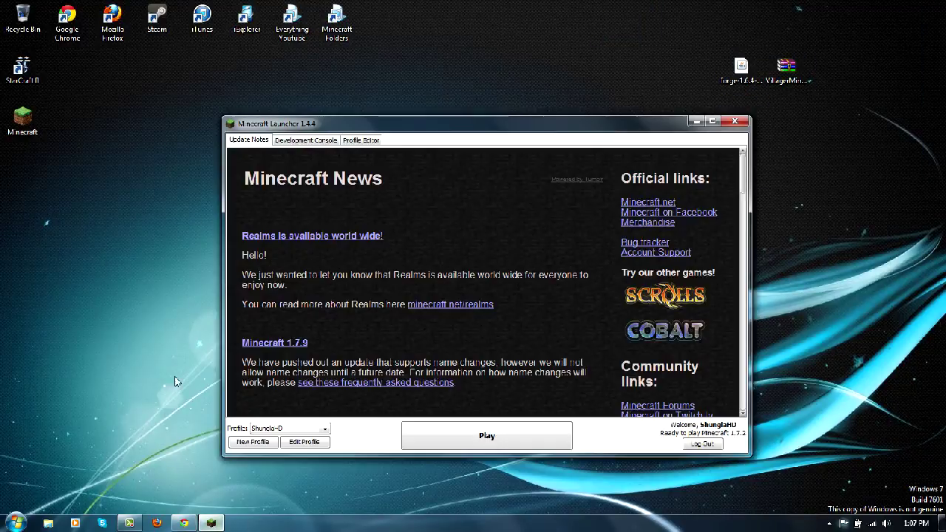
click(287, 444)
click(452, 336)
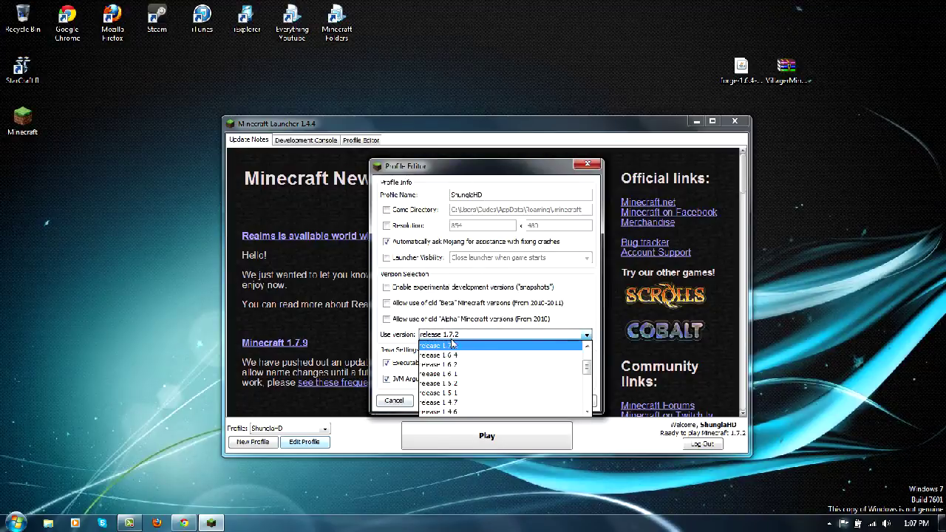
click(472, 355)
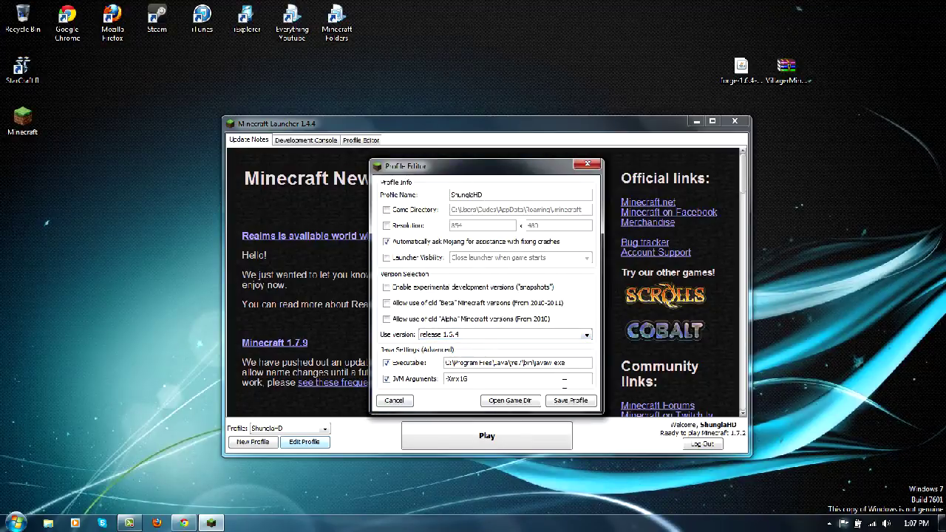
click(516, 334)
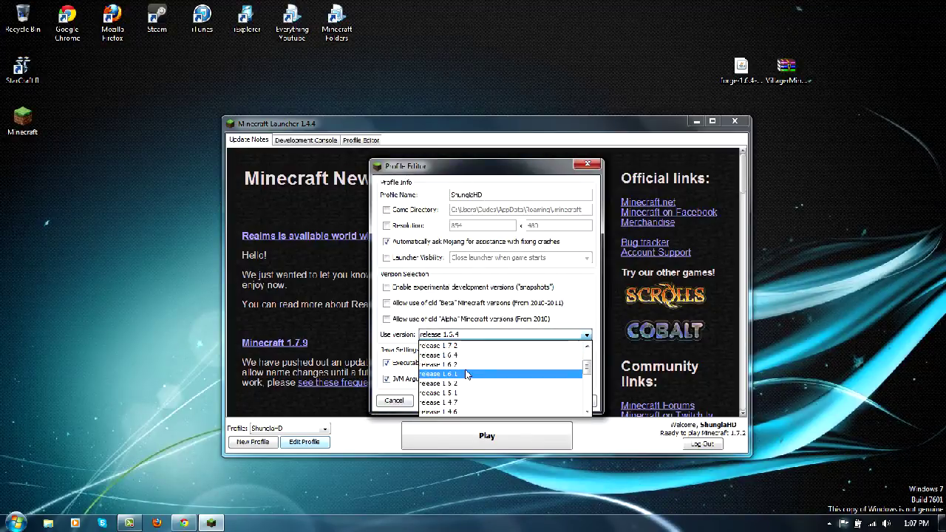
click(470, 375)
click(479, 336)
click(464, 355)
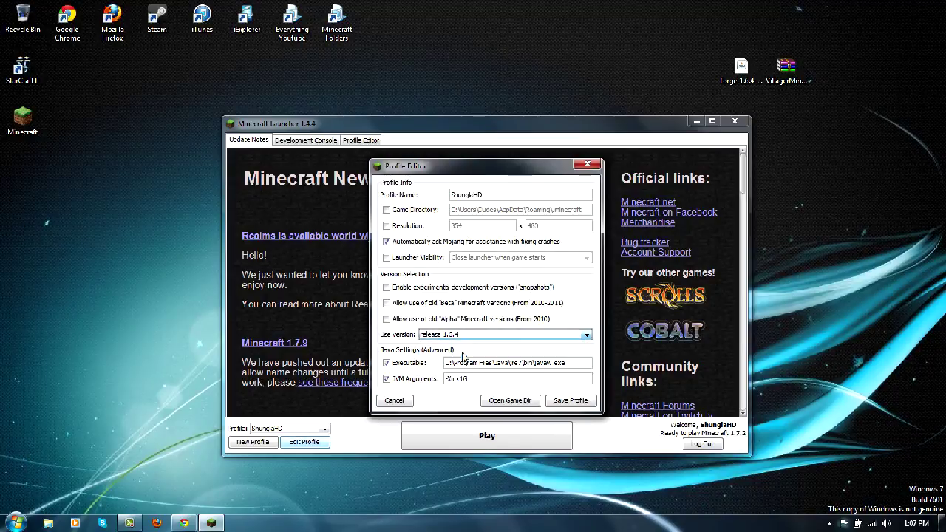
click(570, 401)
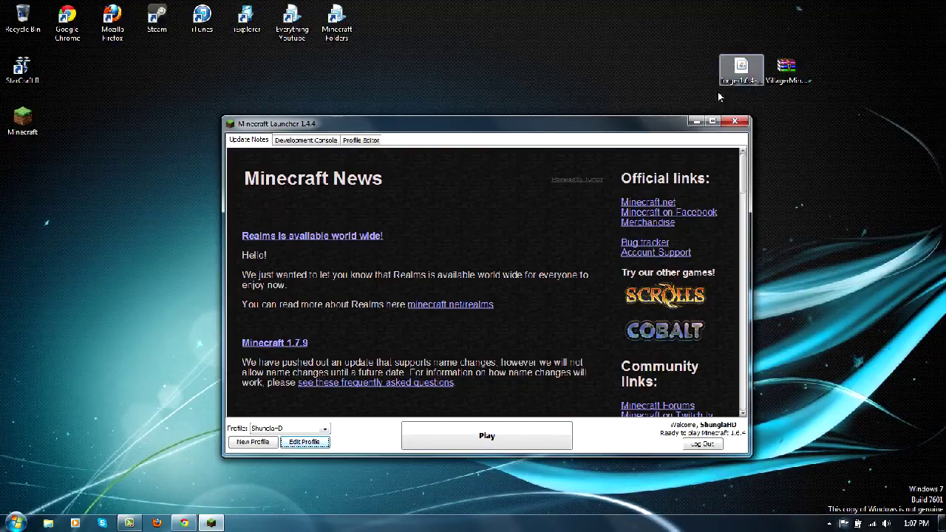
Step: Minimize the launcher, view the Forge installer's options and close it, moving its file back to the desktop corner
click(696, 121)
click(740, 68)
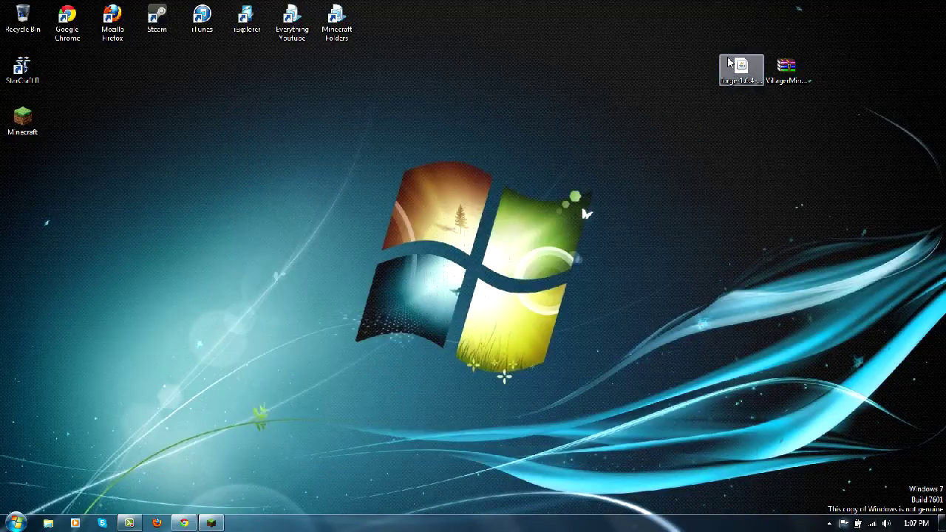
drag(741, 68, 575, 75)
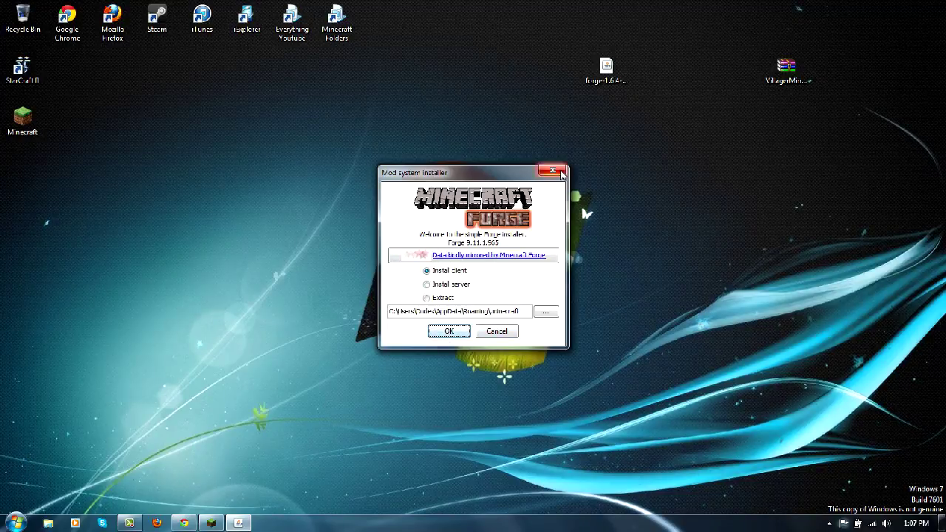
click(561, 174)
drag(604, 74, 917, 33)
Step: Set the VillagerMincer archive apart on the desktop and open the .minecraft folder inside %appdata%
click(768, 78)
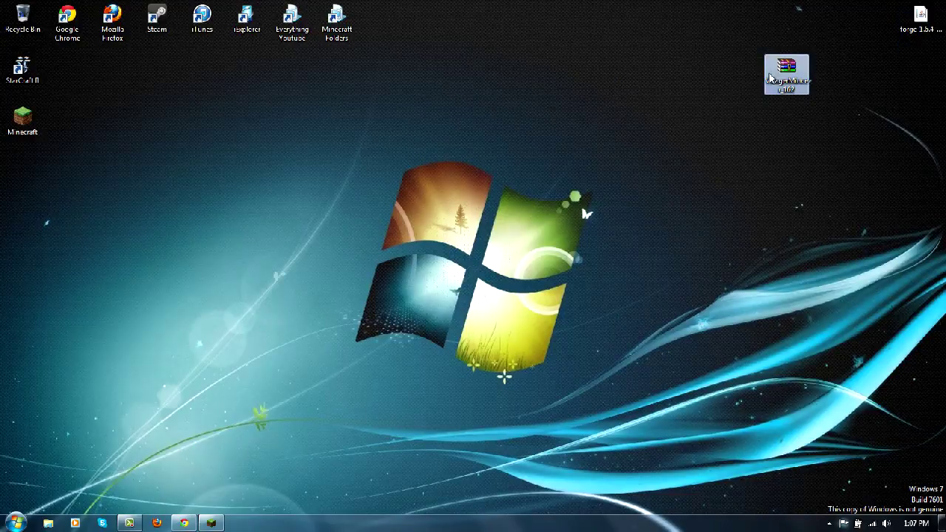
drag(768, 77, 678, 78)
click(16, 522)
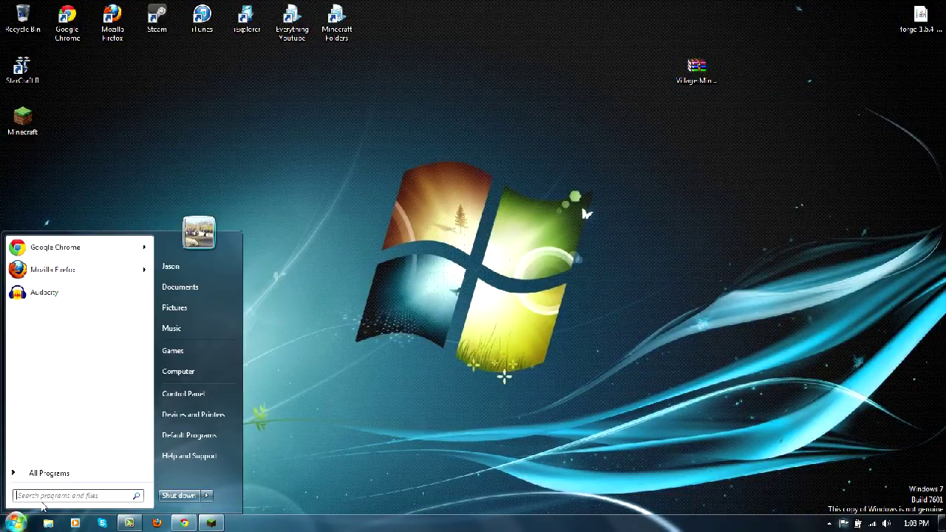
text(%app)
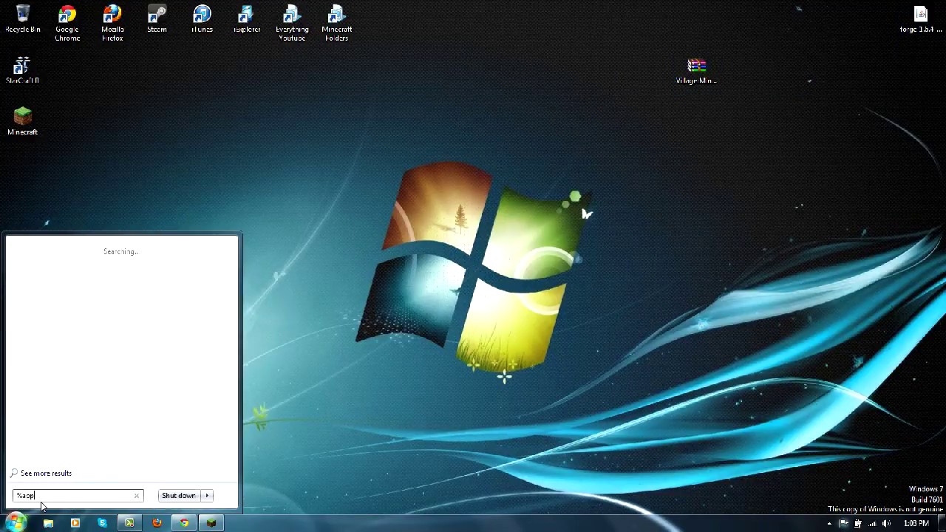
text(data%)
key(Return)
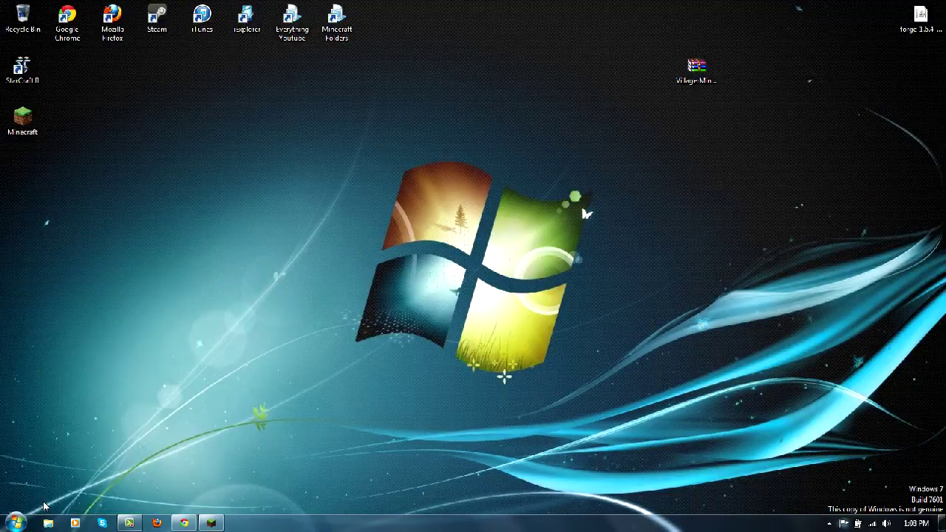
double_click(329, 125)
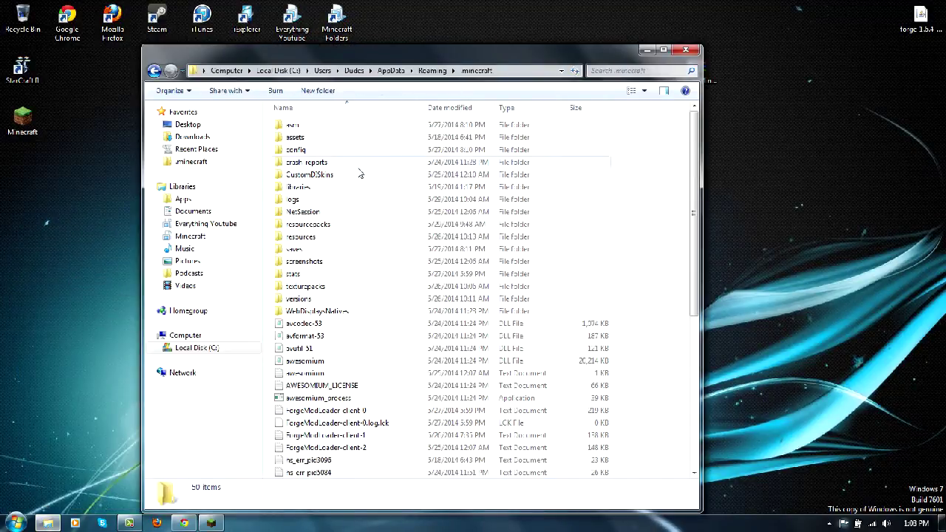
Step: Create a new folder named mods inside the .minecraft folder
right_click(630, 224)
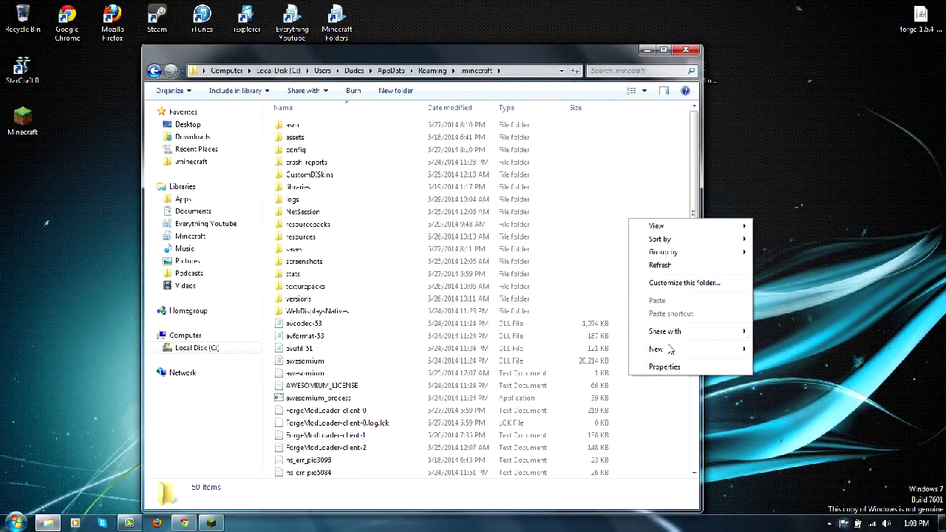
mouse_move(670, 357)
click(780, 162)
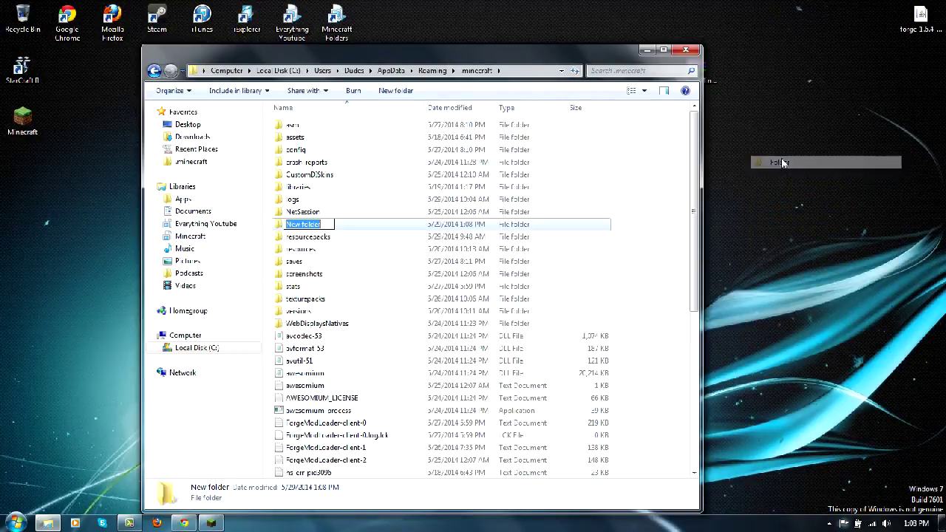
text(mods)
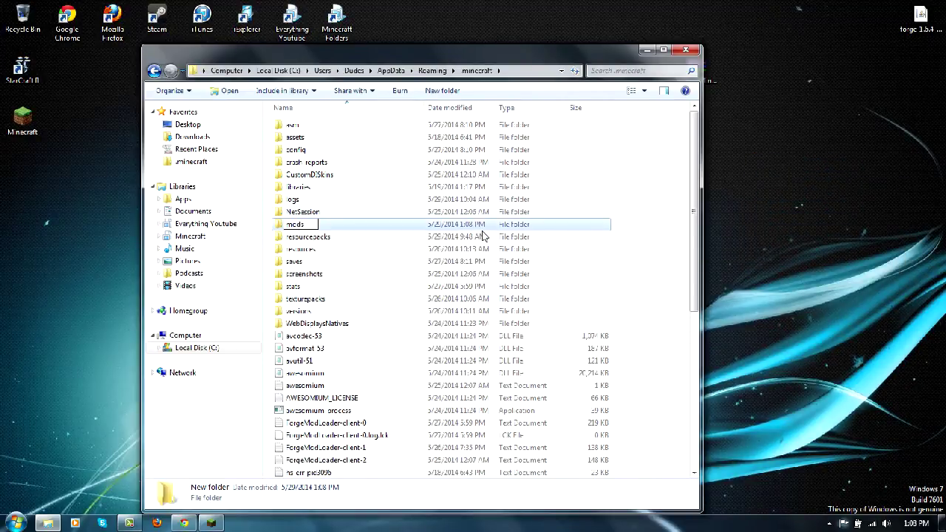
key(Return)
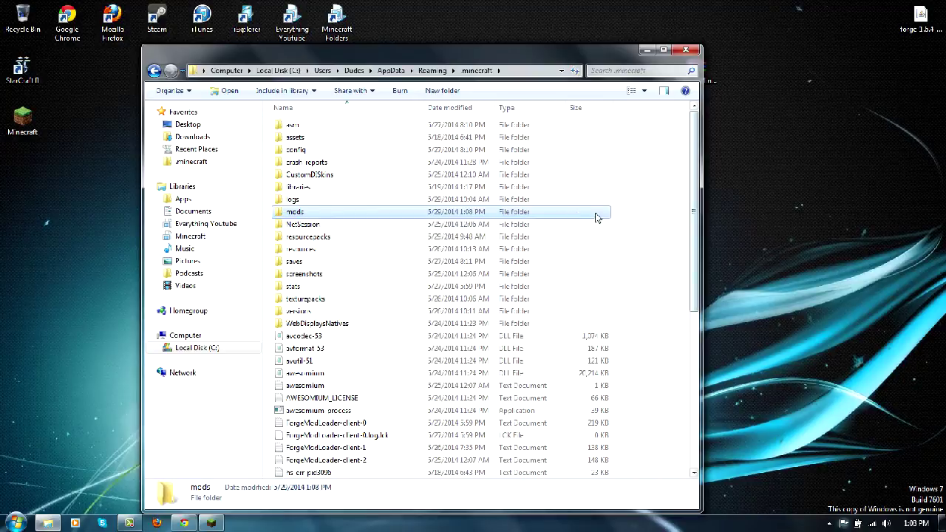
Step: Open the mods folder and move the VillagerMincer_162 archive from the desktop into it
double_click(598, 222)
drag(614, 50, 530, 32)
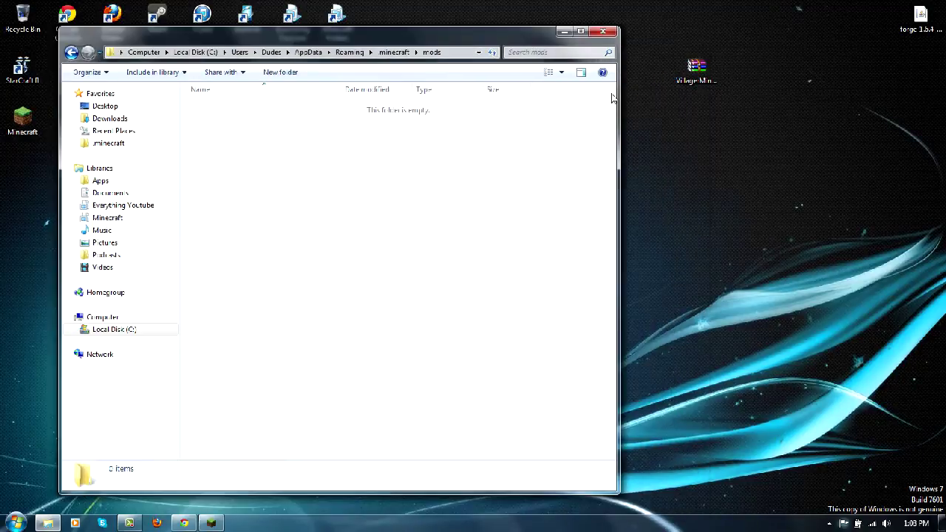
drag(691, 66, 320, 137)
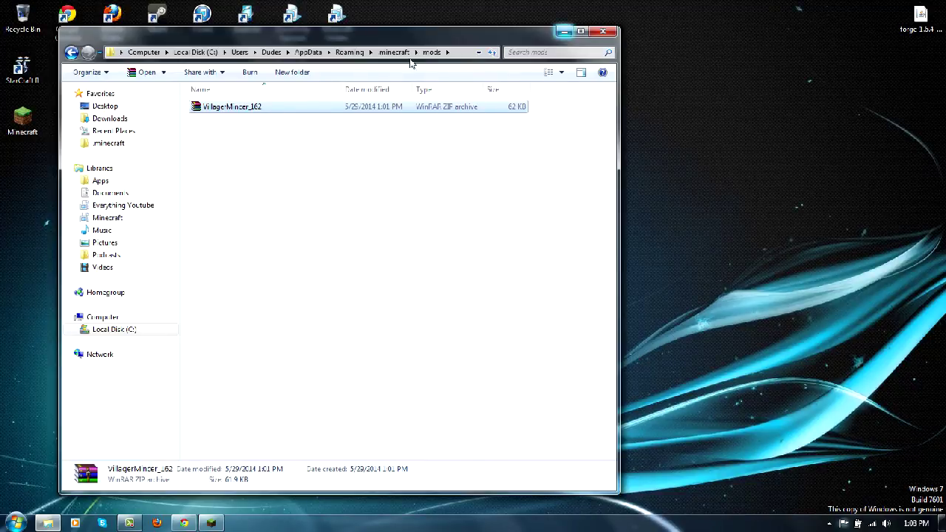
Step: Open the VillagerMincer_162 archive in WinRAR and extract the inner VillagerMincer.zip into the mods folder
drag(410, 41, 365, 65)
click(396, 260)
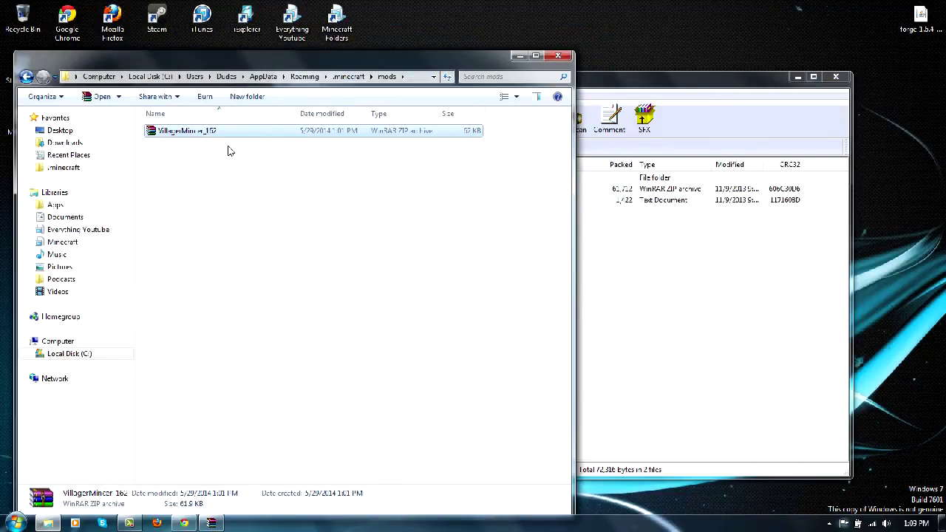
click(835, 77)
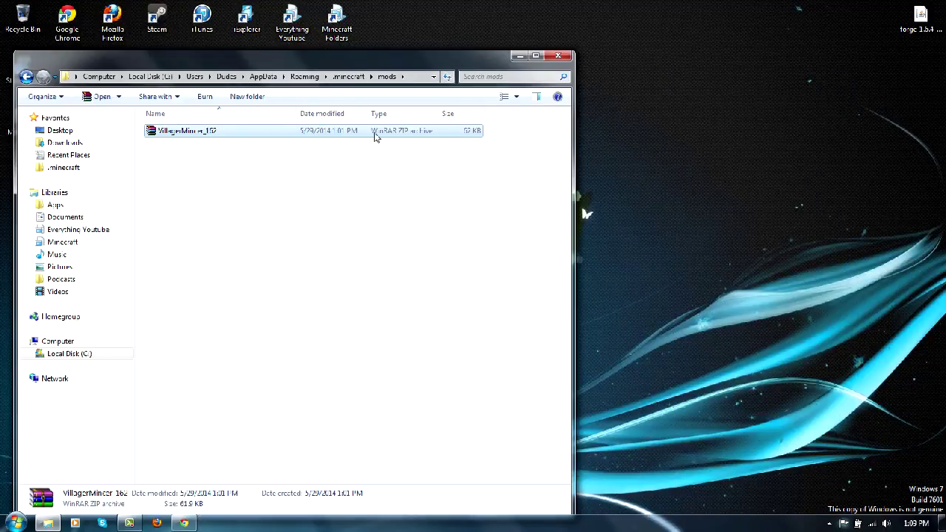
double_click(375, 133)
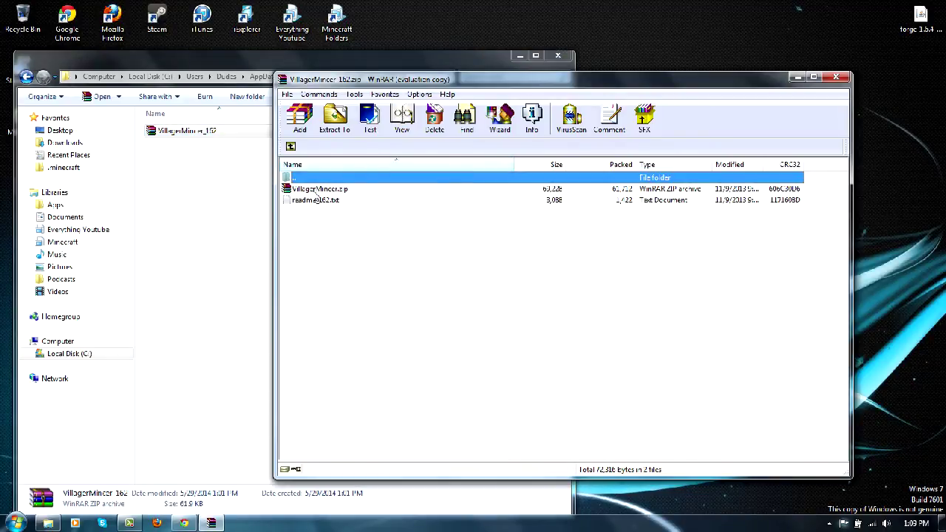
click(317, 190)
click(658, 227)
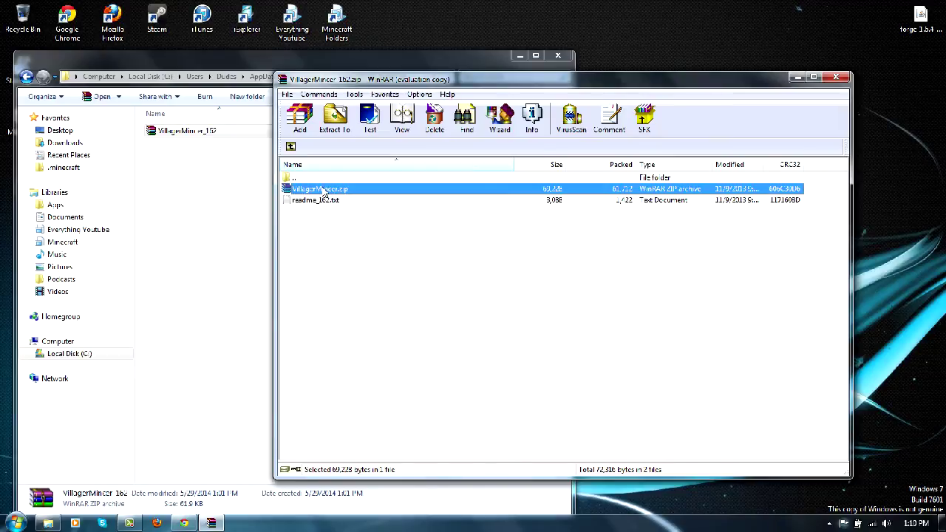
drag(323, 190, 361, 214)
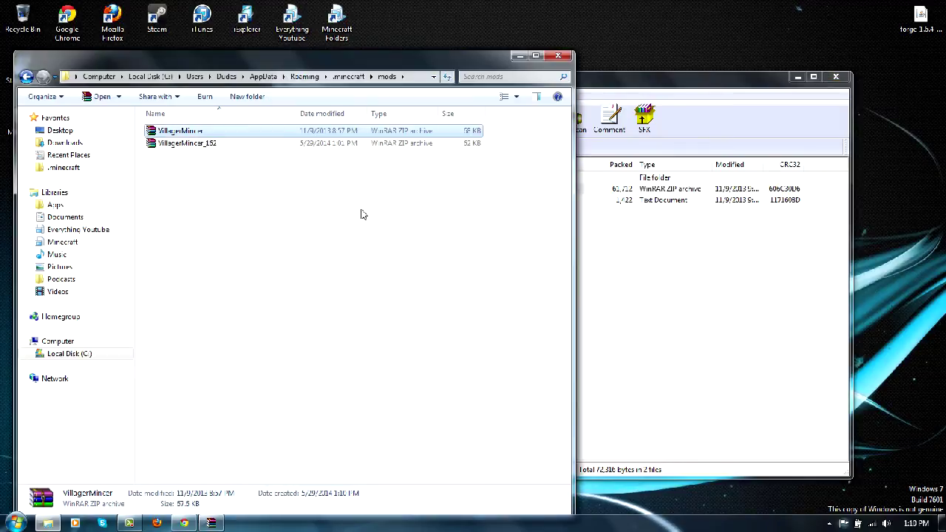
Step: Delete the outer VillagerMincer_162 archive from the mods folder
click(193, 143)
key(Delete)
key(Return)
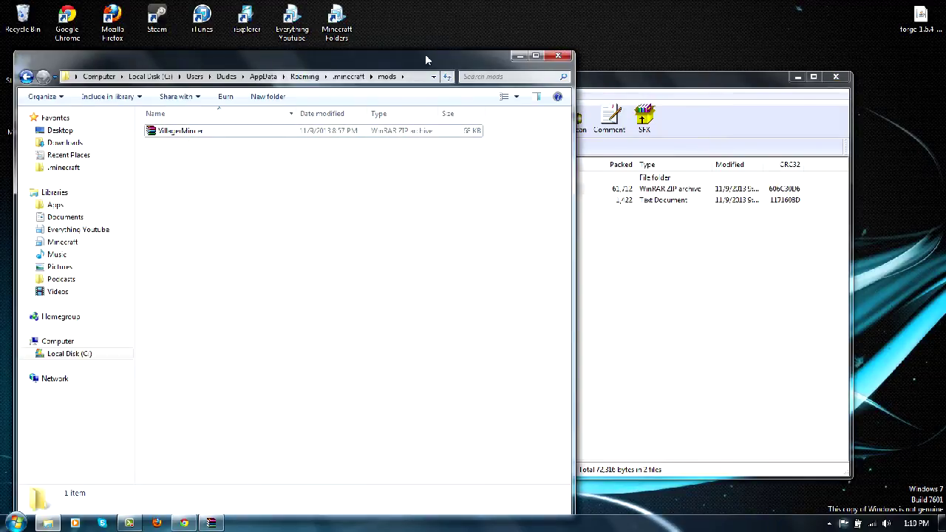
Step: Close the mods folder and the WinRAR archive window, and start the Minecraft launcher from the desktop
click(558, 56)
click(836, 77)
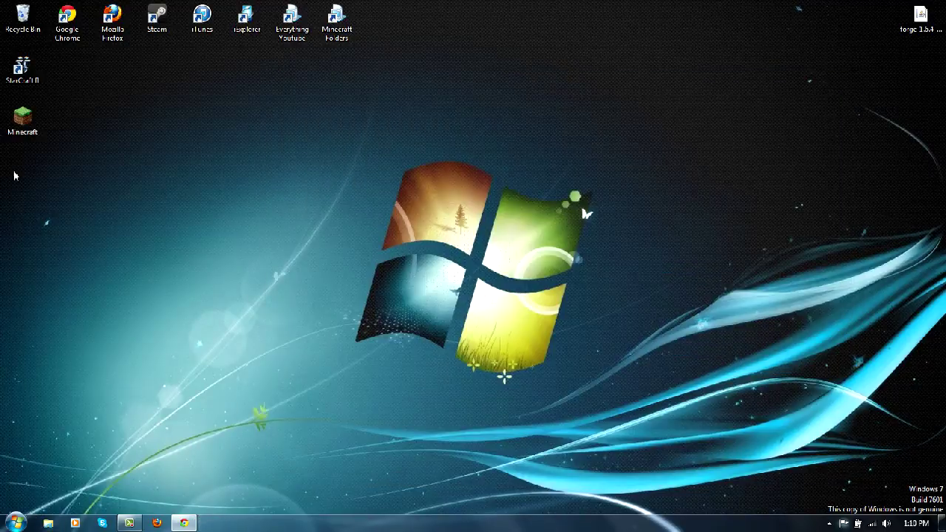
click(22, 120)
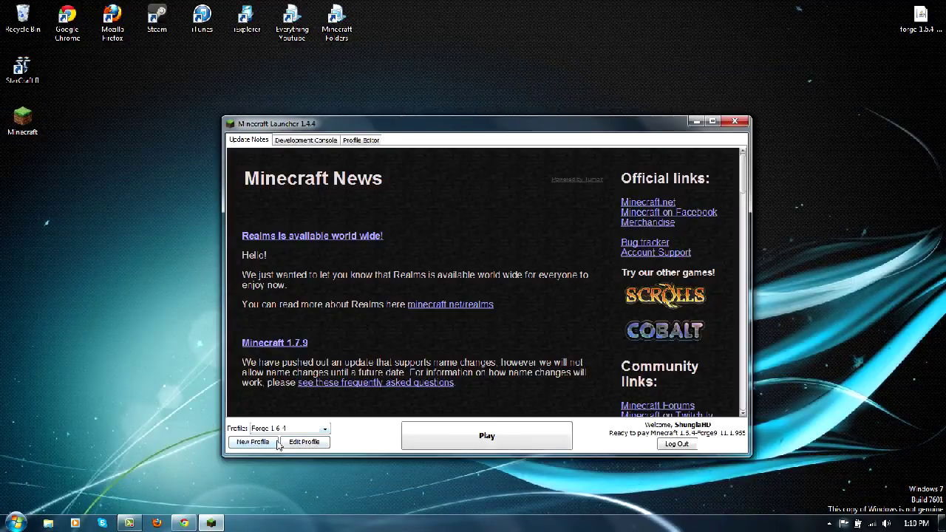
Step: Check which version the Forge 1.6.4 launcher profile uses and save the profile
click(303, 442)
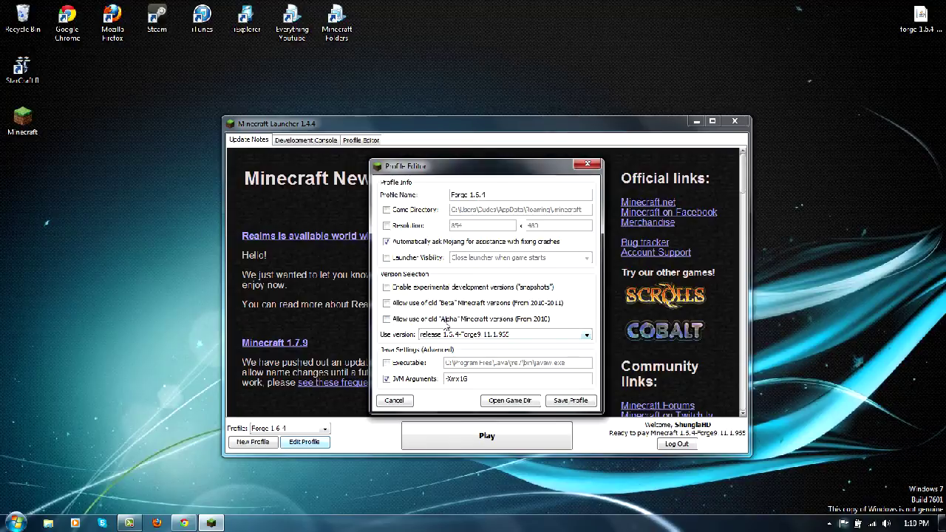
click(582, 402)
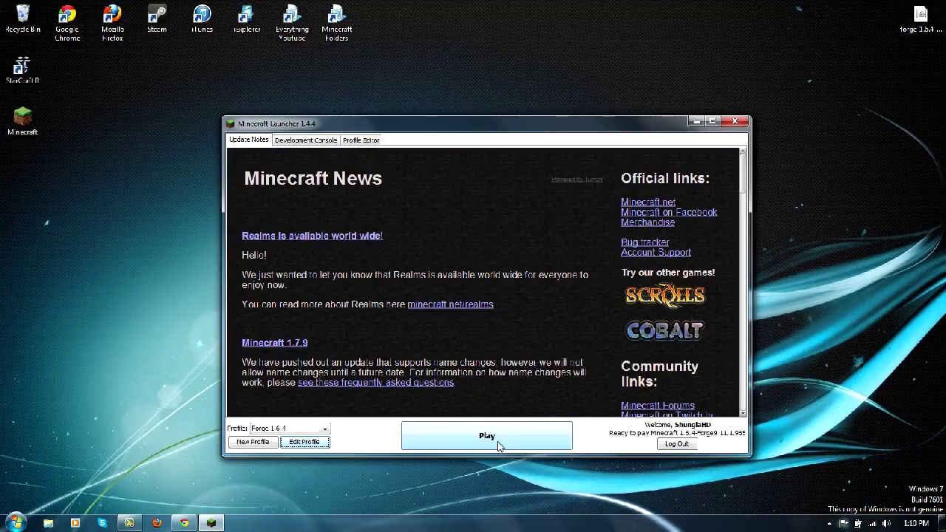
Step: Launch Minecraft with the Forge 1.6.4 profile and view the game's list of loaded mods for VillagerMincer
click(486, 437)
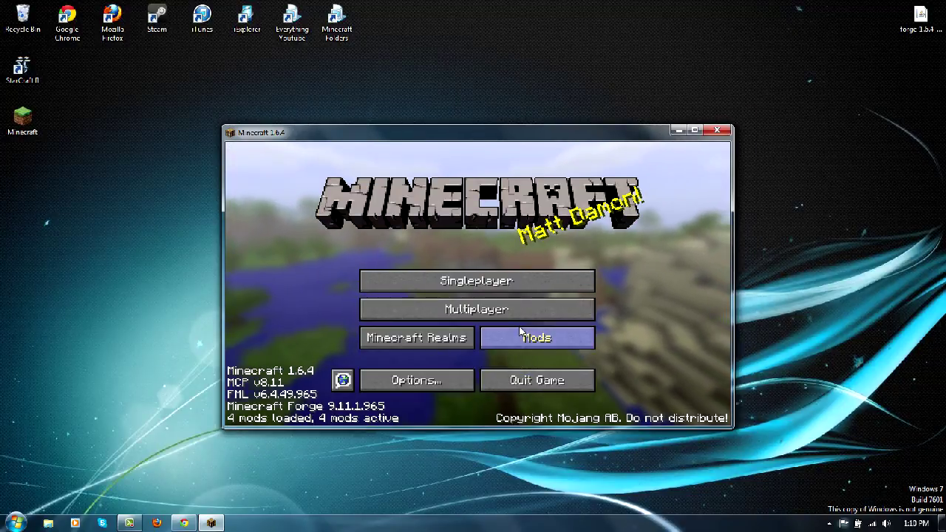
click(534, 341)
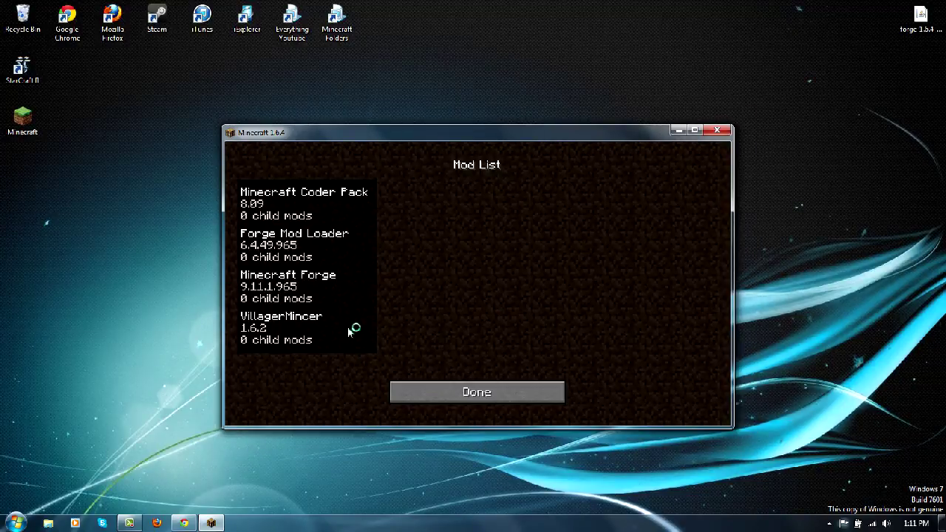